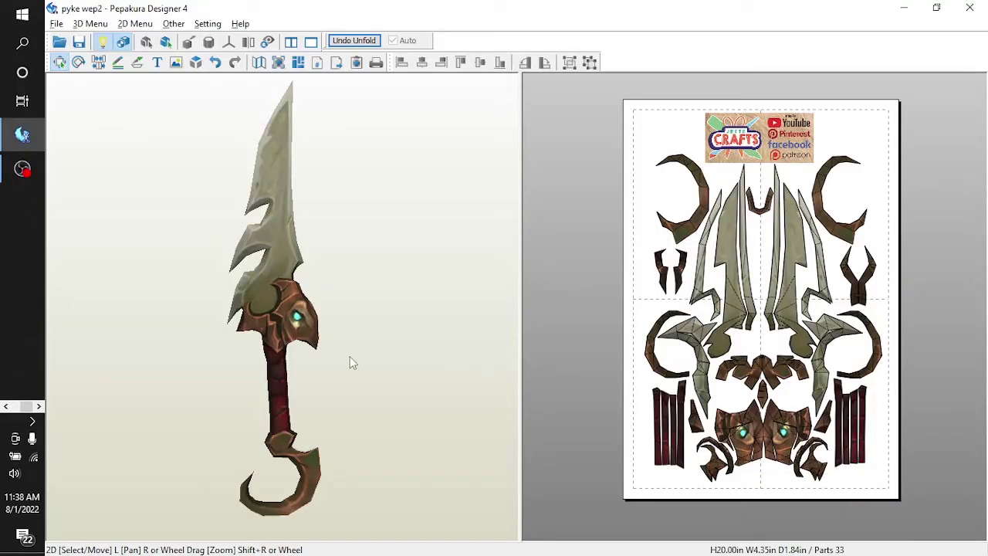
# Step: Set the Jette Crafts YouTube channel's notification bell to All
pyautogui.moveTo(292, 355); pyautogui.dragTo(214, 282)
pyautogui.hotkey('alt', 'Tab')
pyautogui.hotkey('alt', 'Tab')
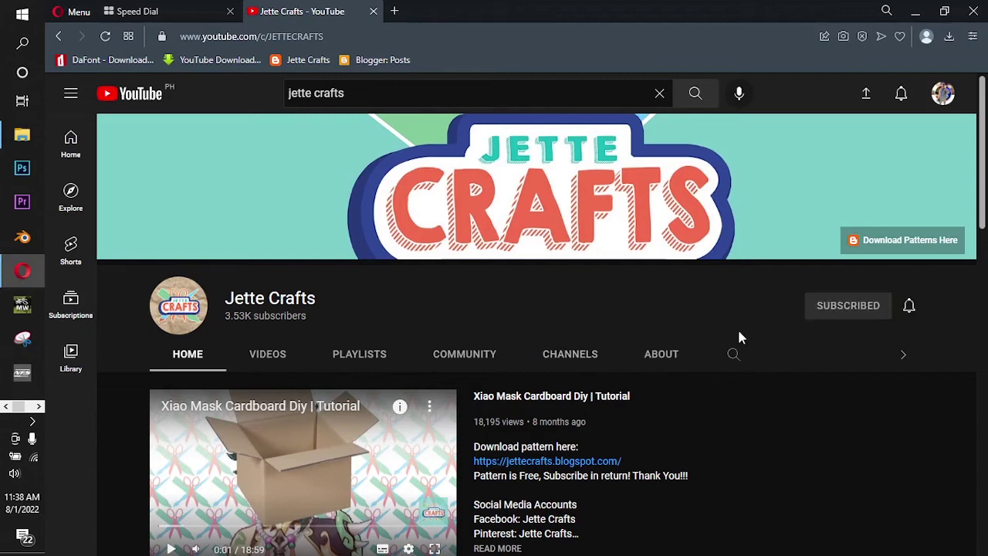
pyautogui.click(911, 306)
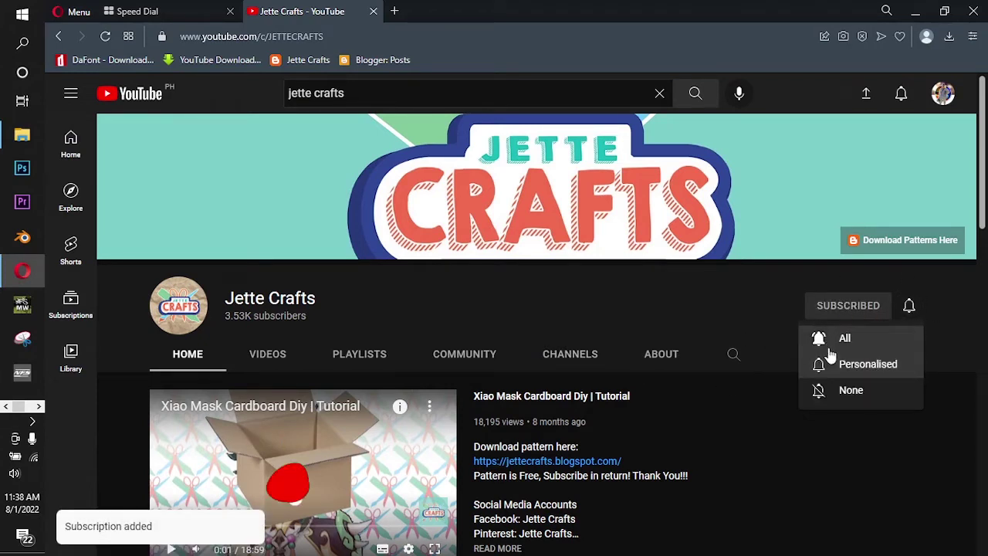
pyautogui.click(864, 342)
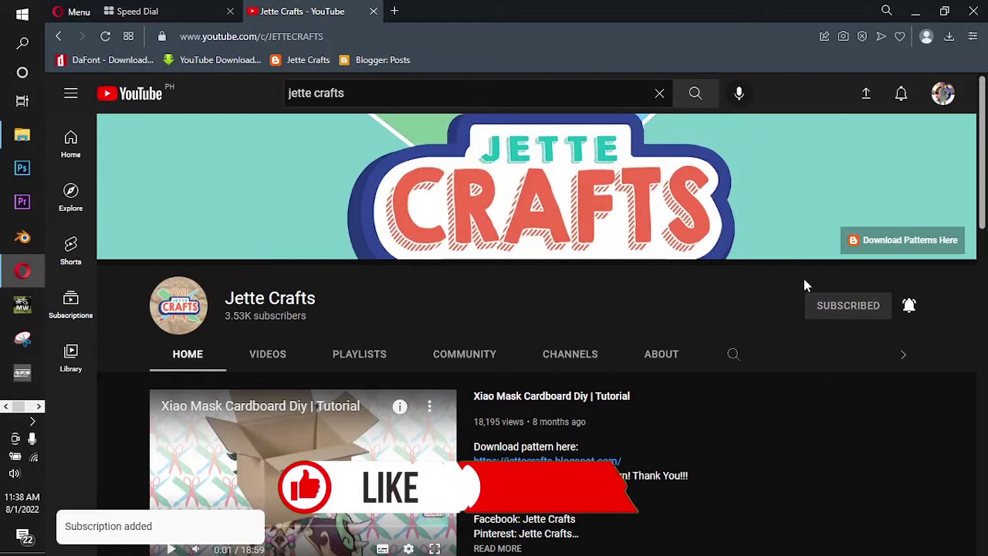
# Step: Rotate the dagger in Pepakura to show its other side, then return to the browser
pyautogui.hotkey('alt', 'Tab')
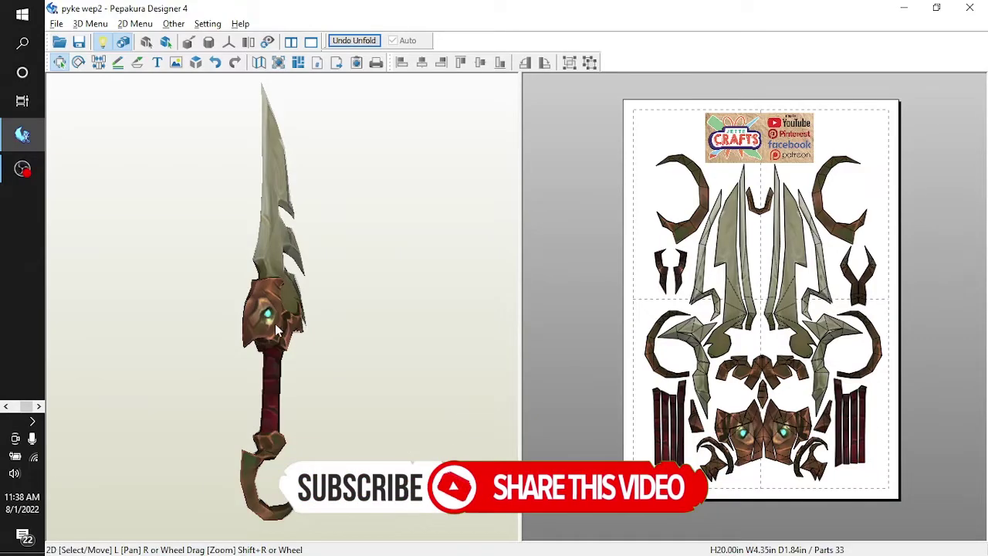
pyautogui.moveTo(276, 331); pyautogui.dragTo(193, 324)
pyautogui.hotkey('alt', 'Tab')
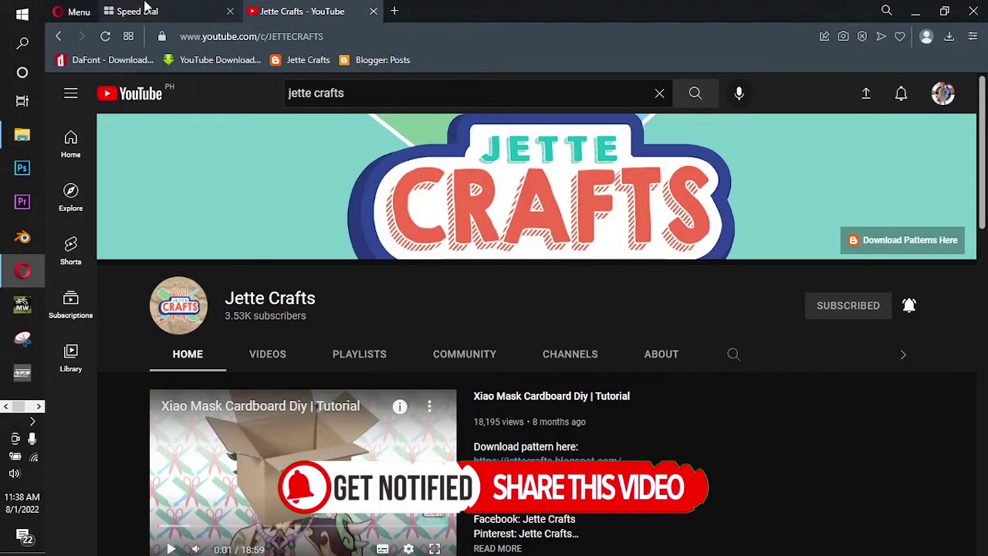
# Step: Load jettecrafts.blogspot.com from the Speed Dial tab
pyautogui.click(145, 9)
pyautogui.click(545, 132)
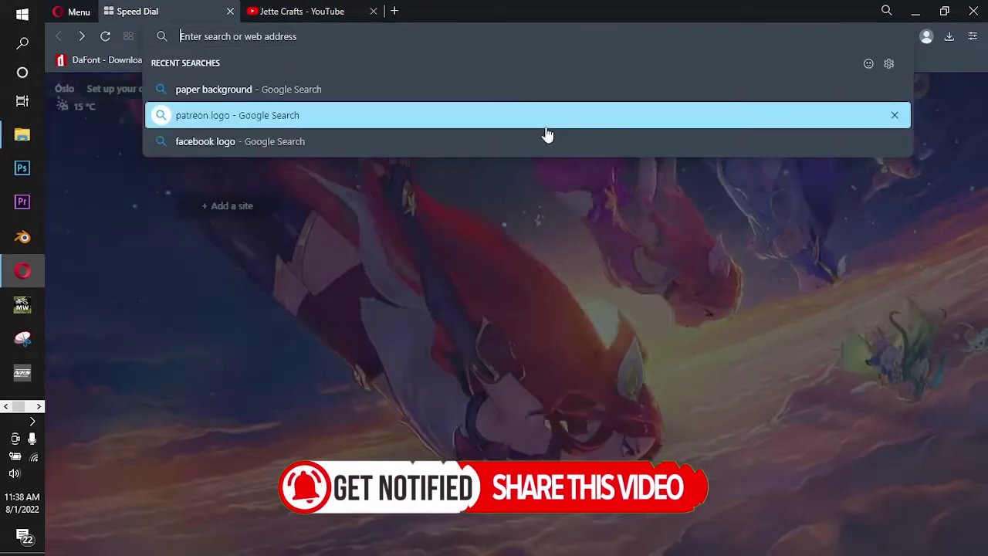
pyautogui.write('jette')
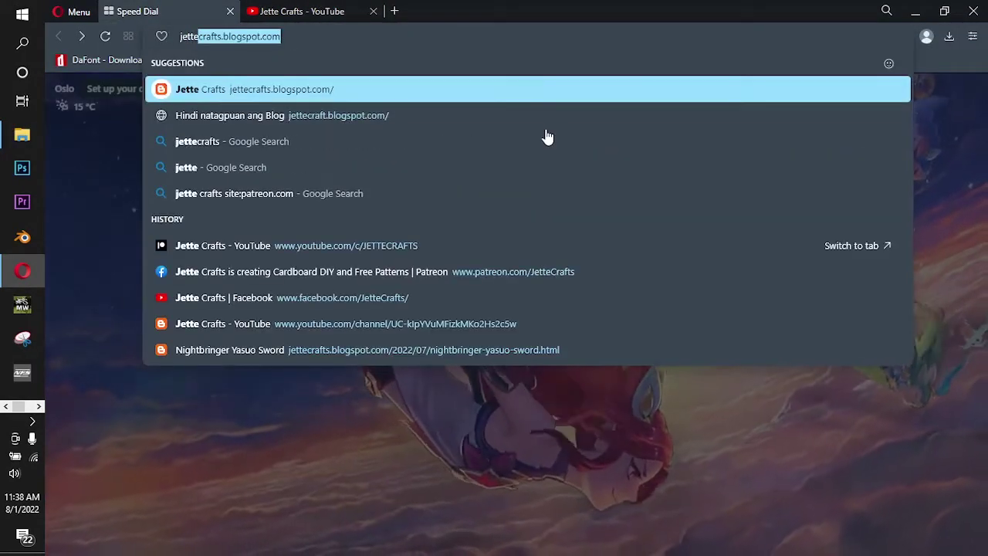
pyautogui.press('Return')
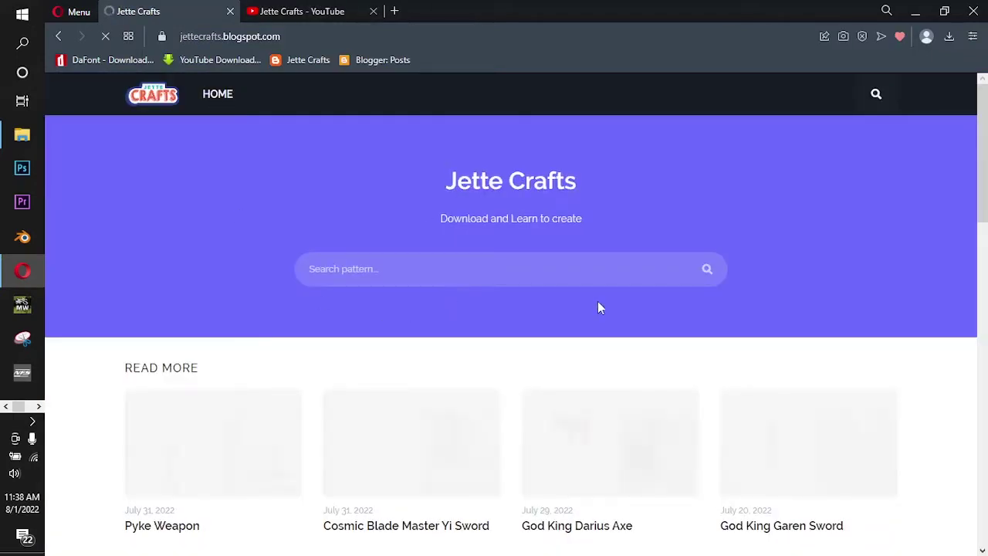
# Step: Open the Pyke Weapon post and scroll down to its Download Pattern link
pyautogui.scroll(-2, 598, 301)
pyautogui.scroll(2, 562, 224)
pyautogui.scroll(-1, 562, 225)
pyautogui.scroll(-2, 137, 220)
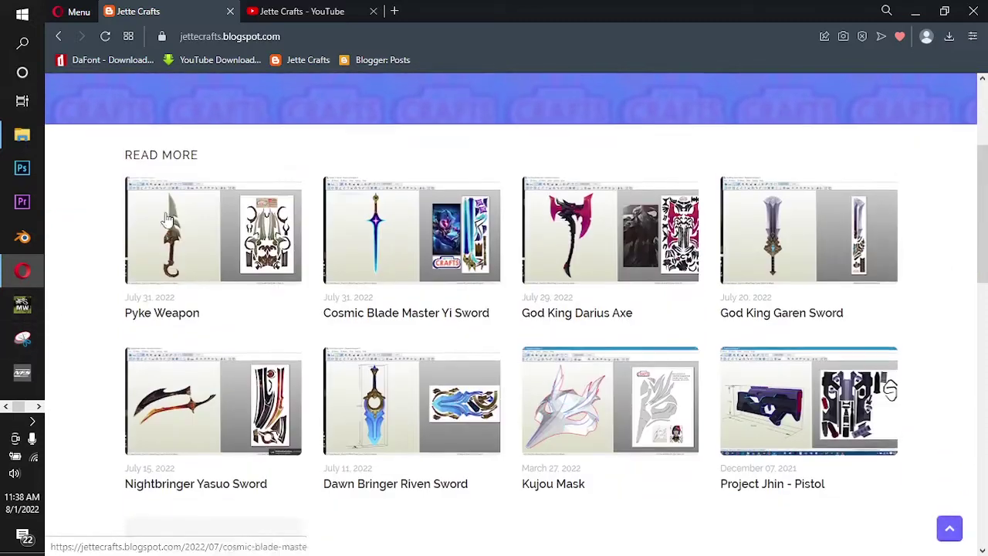
pyautogui.scroll(-1, 155, 259)
pyautogui.scroll(2, 257, 258)
pyautogui.scroll(-1, 257, 258)
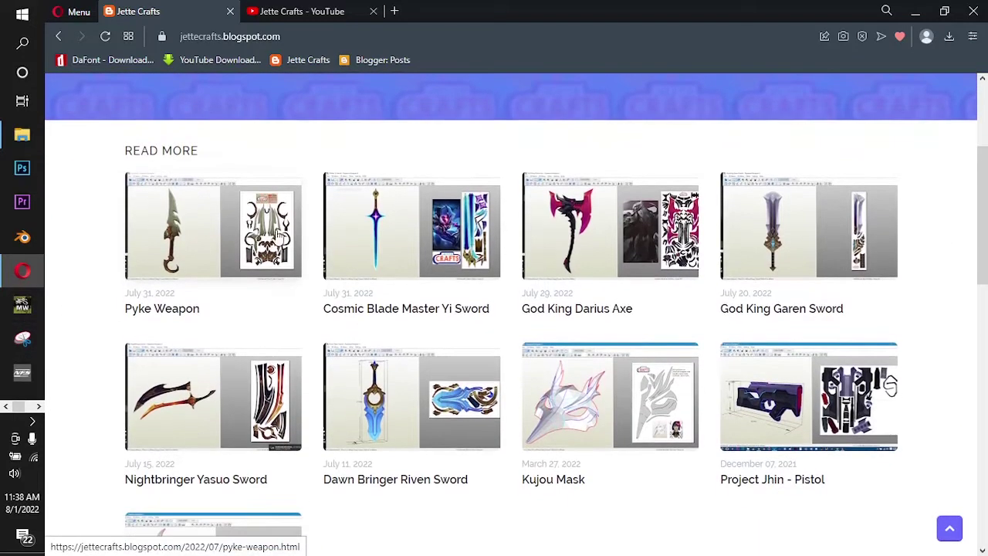
pyautogui.click(247, 238)
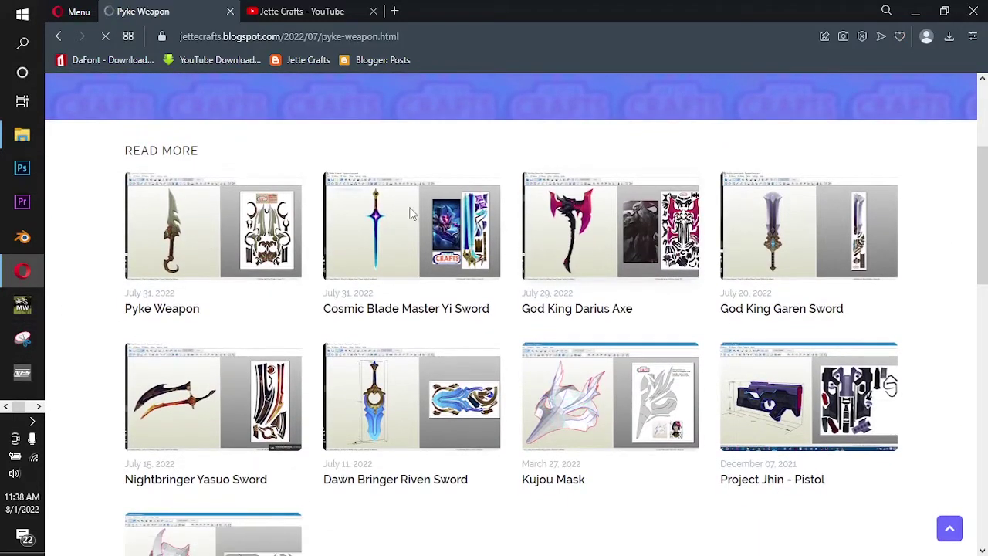
pyautogui.scroll(-1, 657, 244)
pyautogui.scroll(-8, 138, 263)
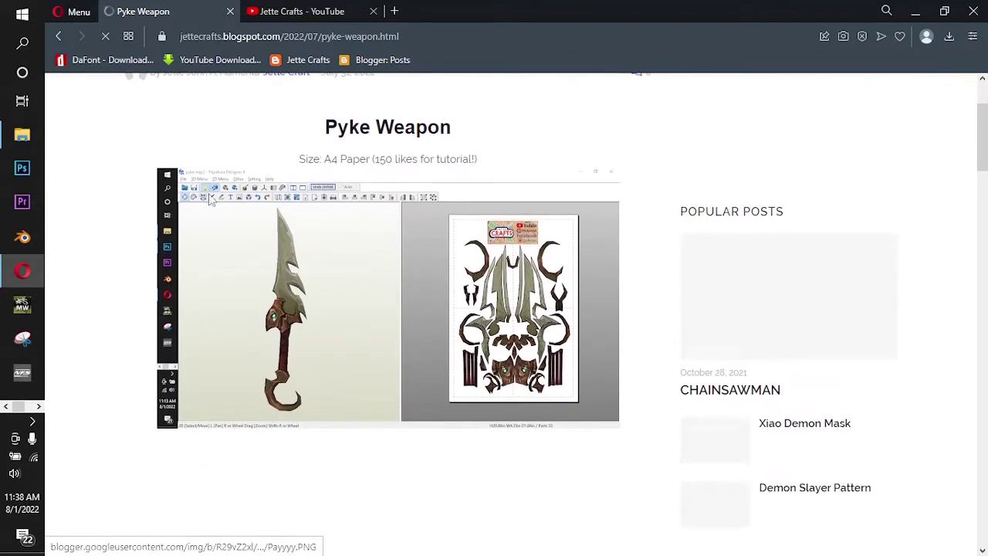
pyautogui.scroll(-10, 506, 231)
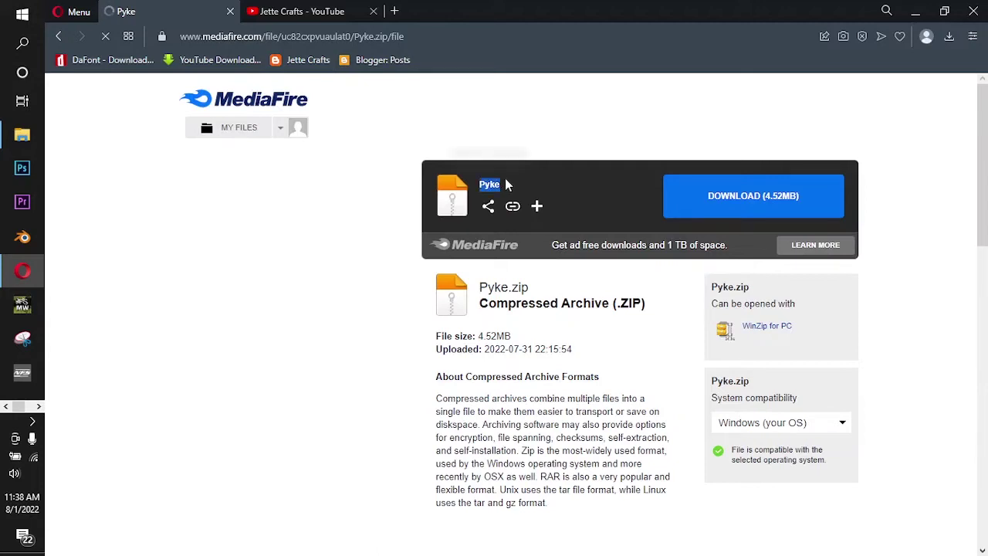
# Step: Download Pyke.zip (4.52MB) from the MediaFire page
pyautogui.click(563, 183)
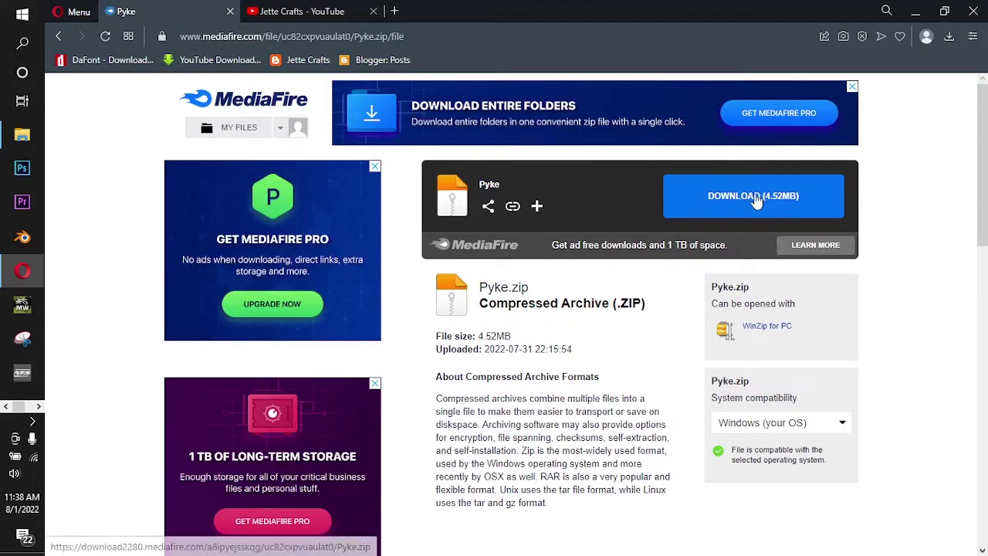
pyautogui.click(757, 200)
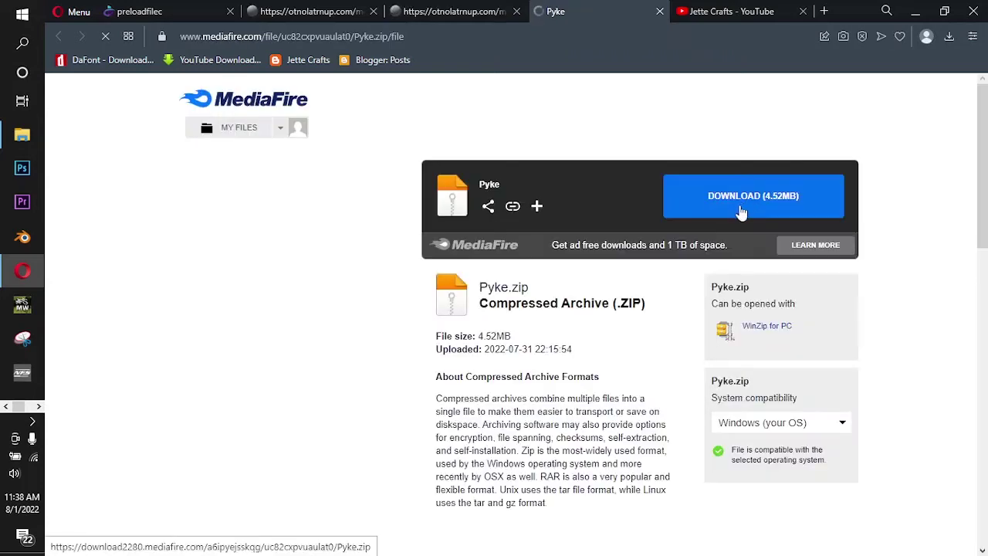
pyautogui.click(743, 205)
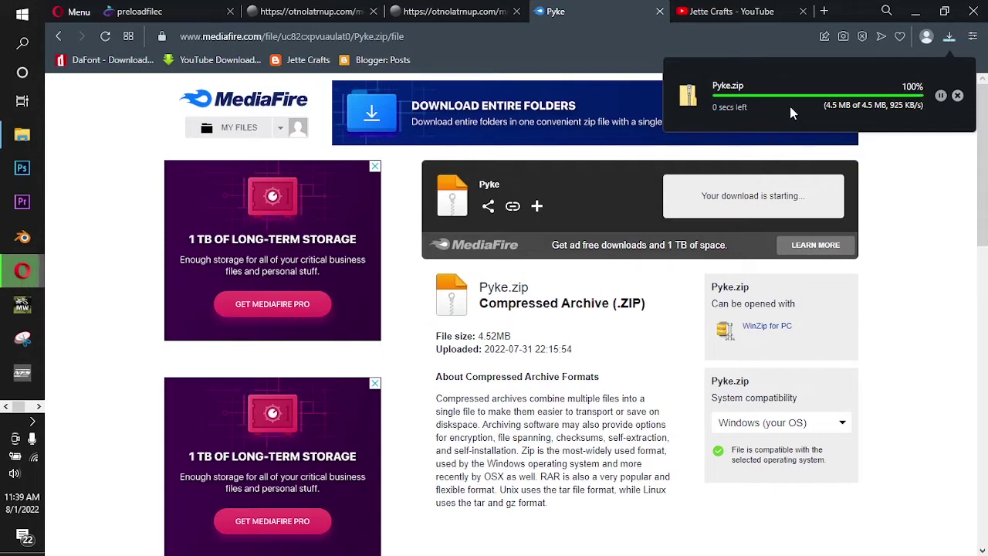
# Step: Close the MediaFire, ad and preload browser tabs
pyautogui.click(660, 13)
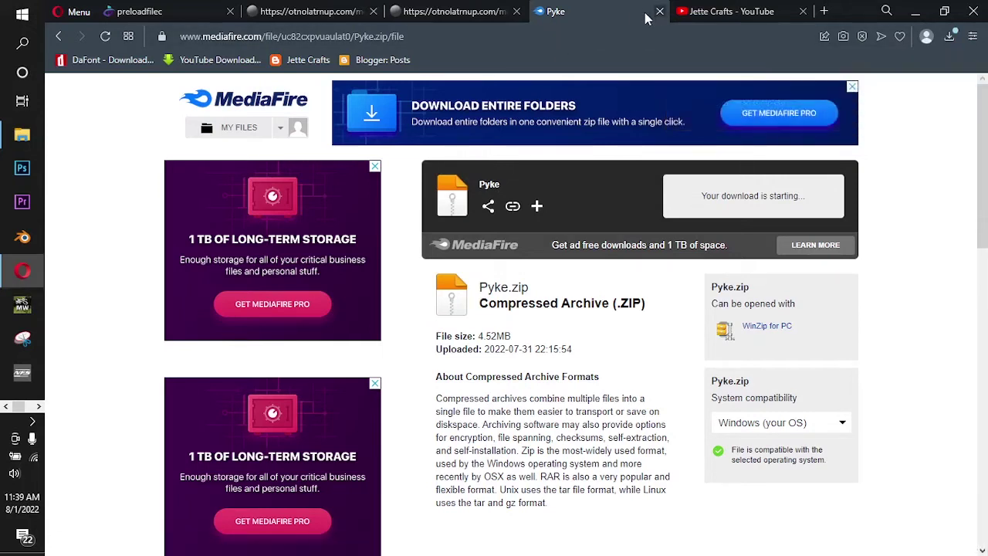
pyautogui.click(516, 13)
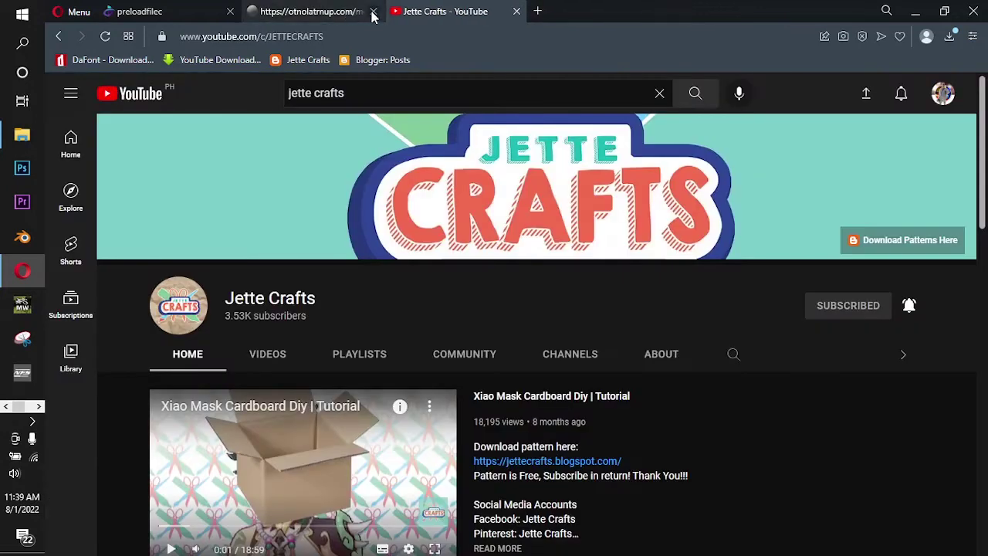
pyautogui.click(373, 12)
pyautogui.click(230, 12)
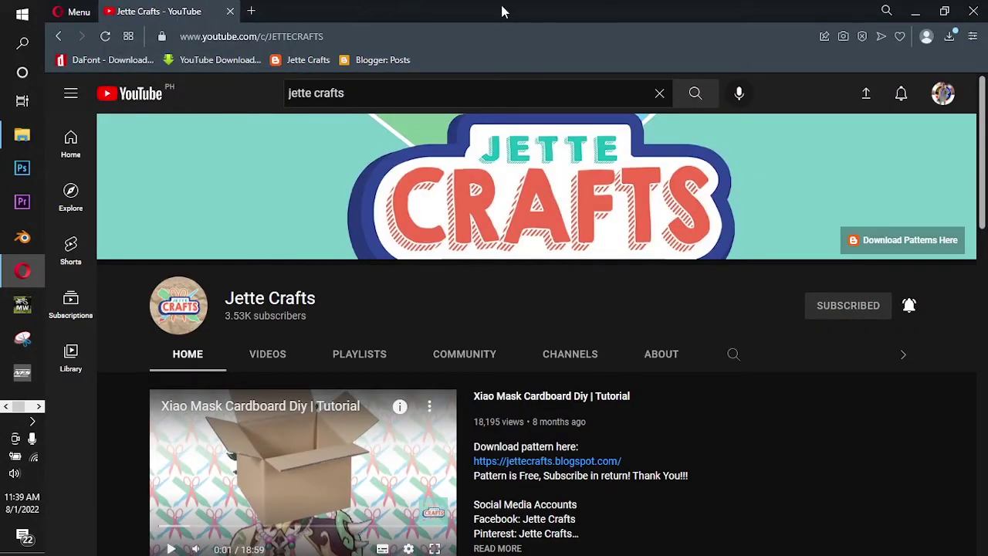
# Step: Locate and open the downloaded Pyke zip in the Downloads folder
pyautogui.click(21, 136)
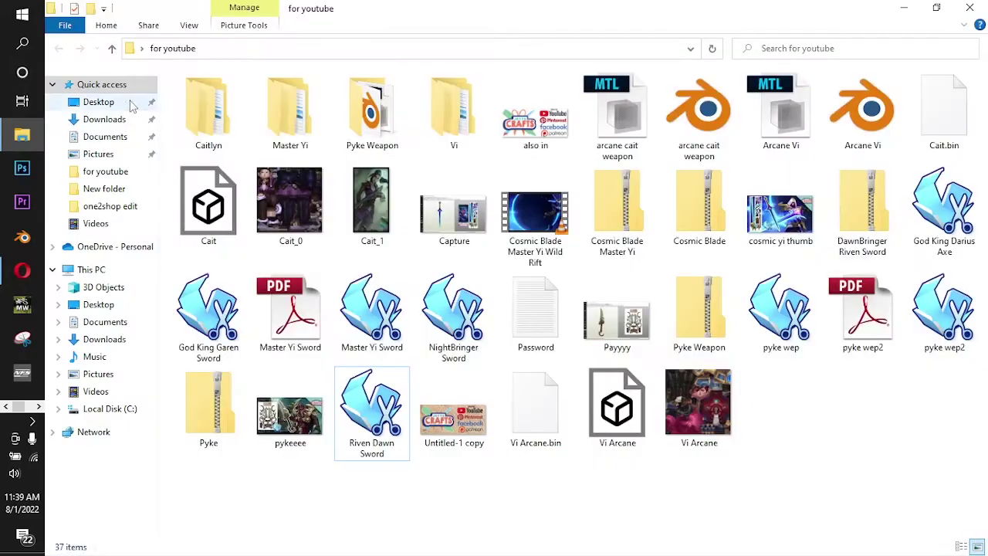
pyautogui.click(94, 121)
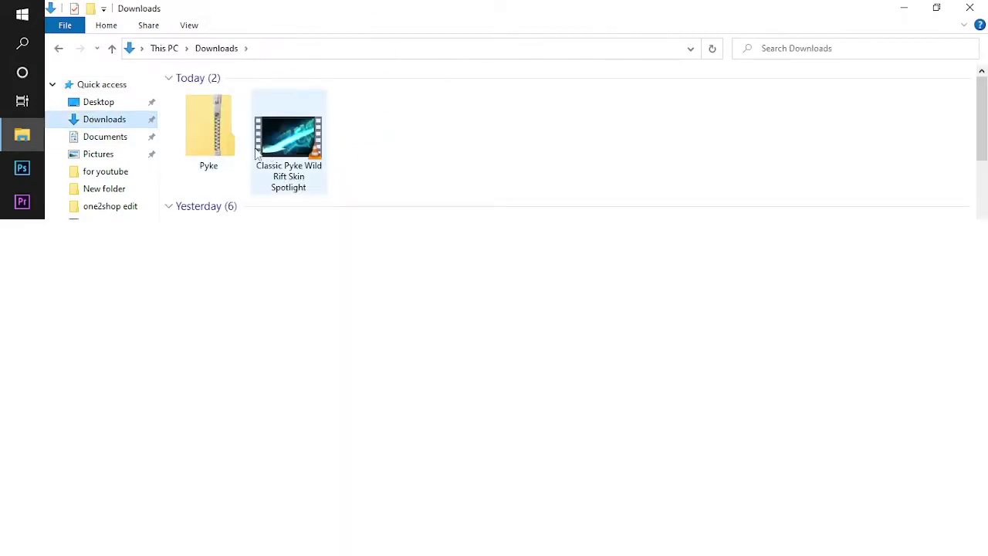
pyautogui.click(205, 136)
pyautogui.doubleClick(221, 141)
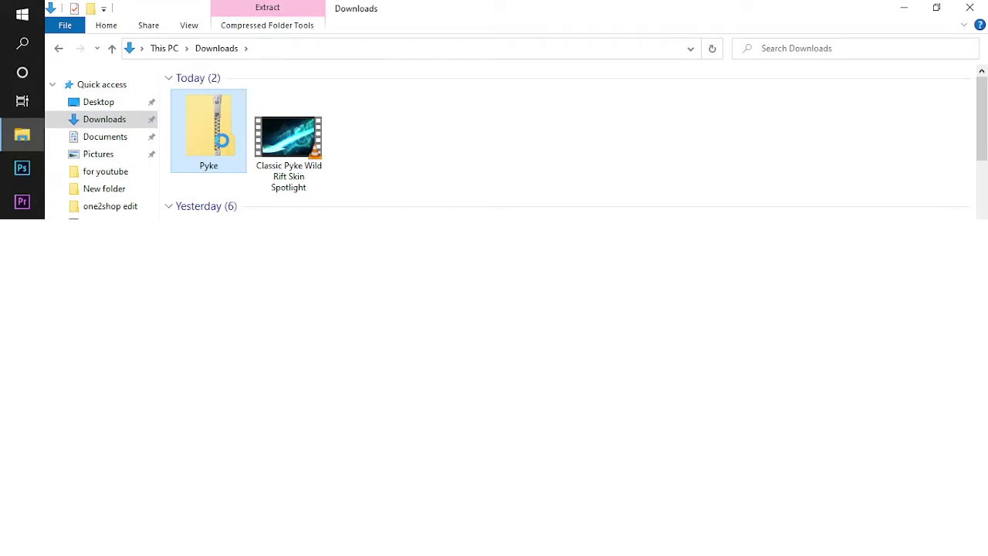
# Step: Extract all files from the Pyke zip and open the extracted Pyke folder
pyautogui.rightClick(223, 142)
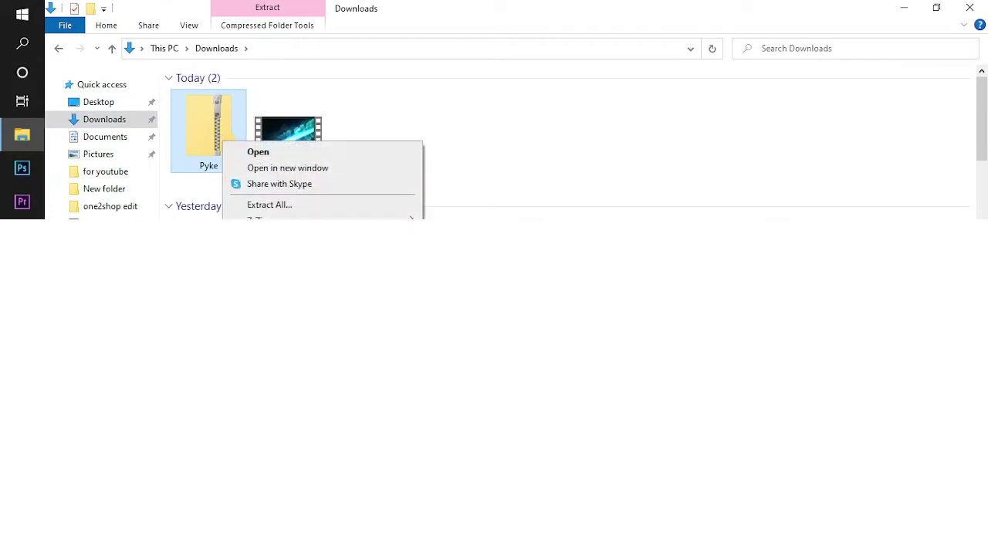
pyautogui.click(408, 204)
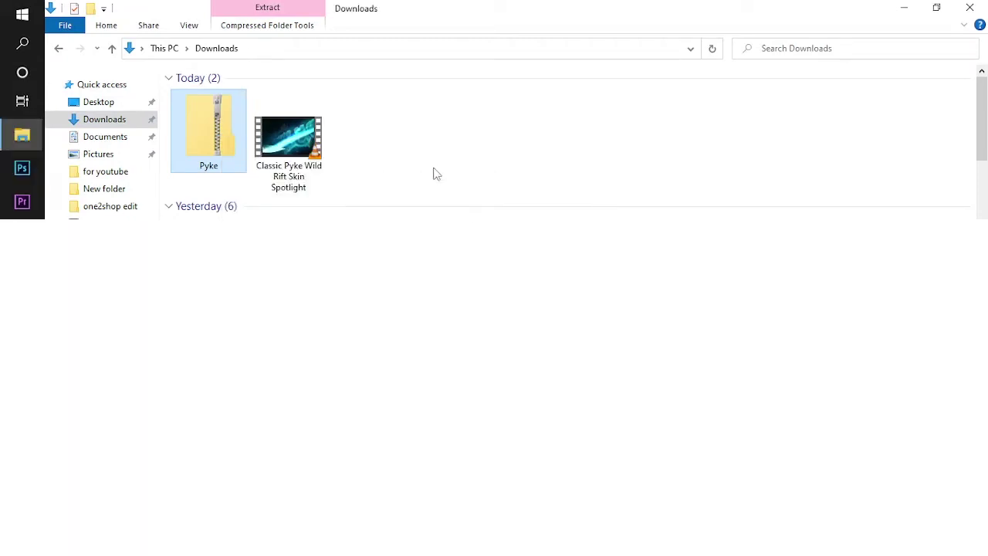
pyautogui.doubleClick(386, 147)
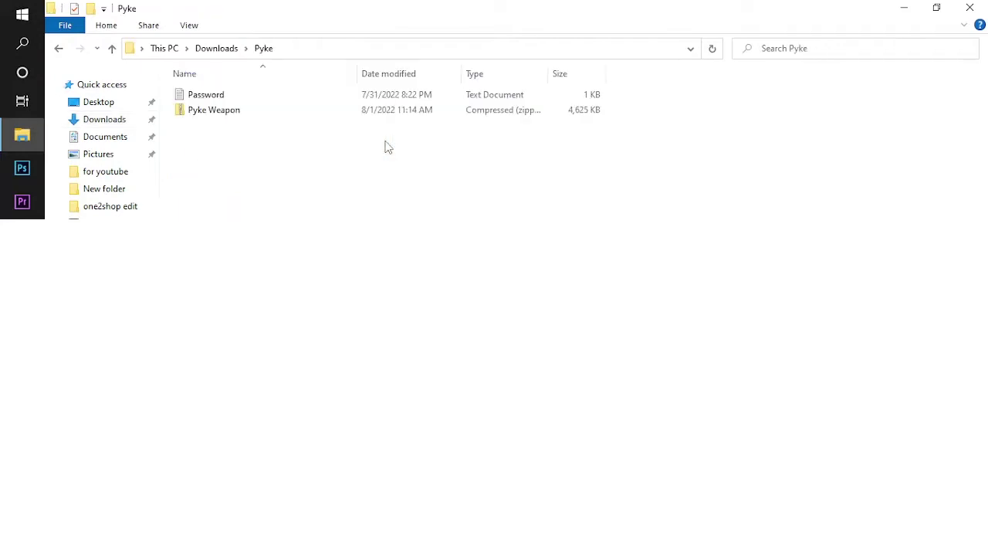
# Step: Open Password.txt from the Pyke folder in Notepad
pyautogui.click(245, 96)
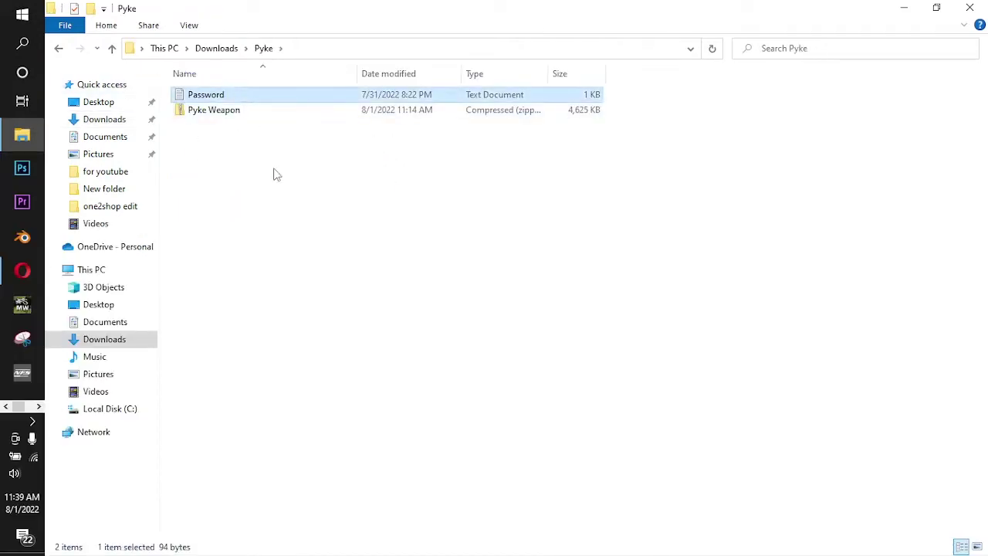
pyautogui.click(254, 112)
pyautogui.click(336, 193)
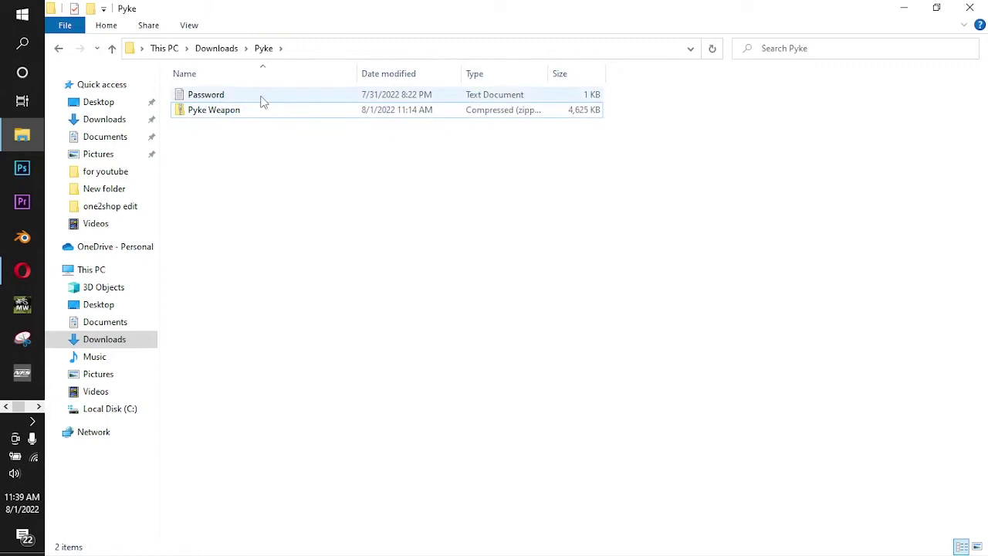
pyautogui.doubleClick(262, 95)
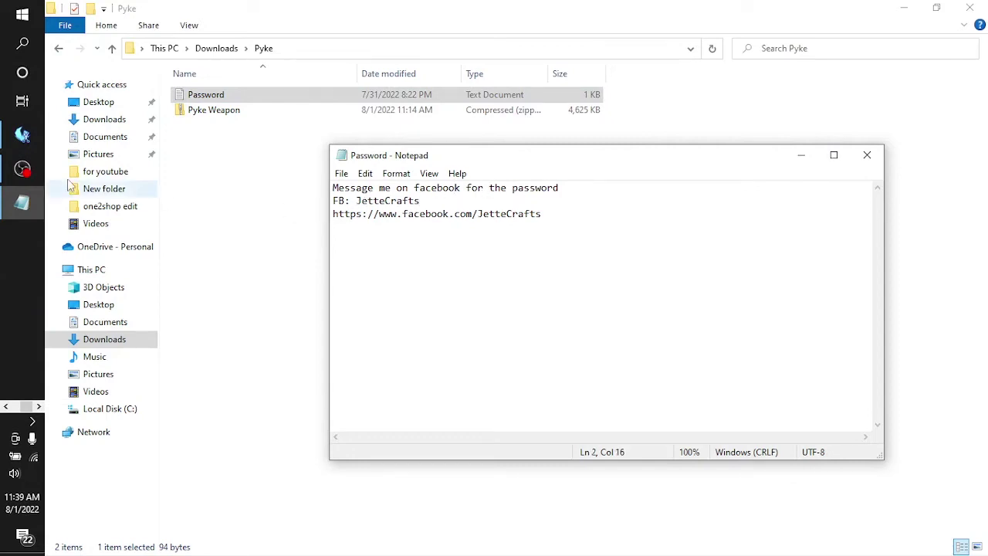
# Step: Search the web for jettecrafts in a new browser tab
pyautogui.hotkey('alt', 'Tab')
pyautogui.press('Tab')
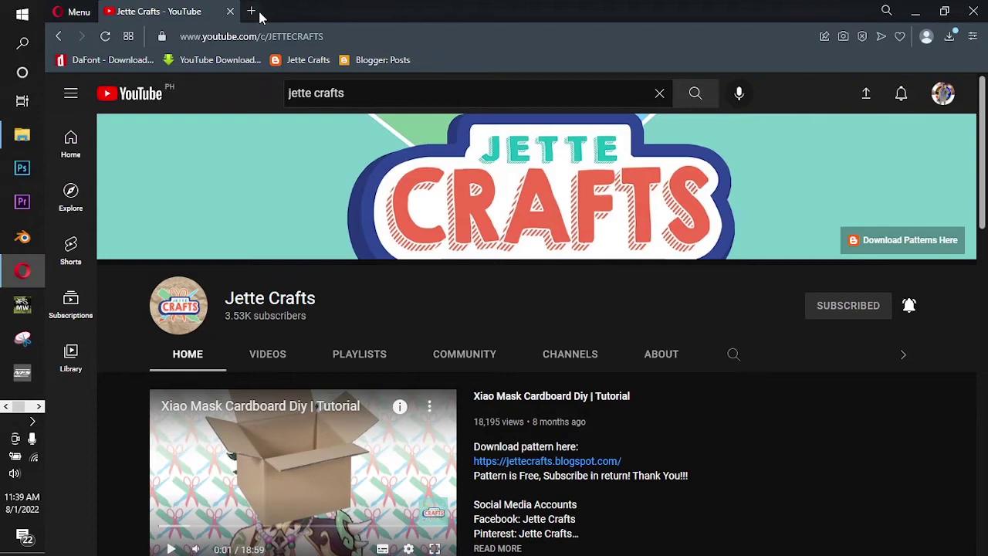
pyautogui.click(260, 12)
pyautogui.write('je')
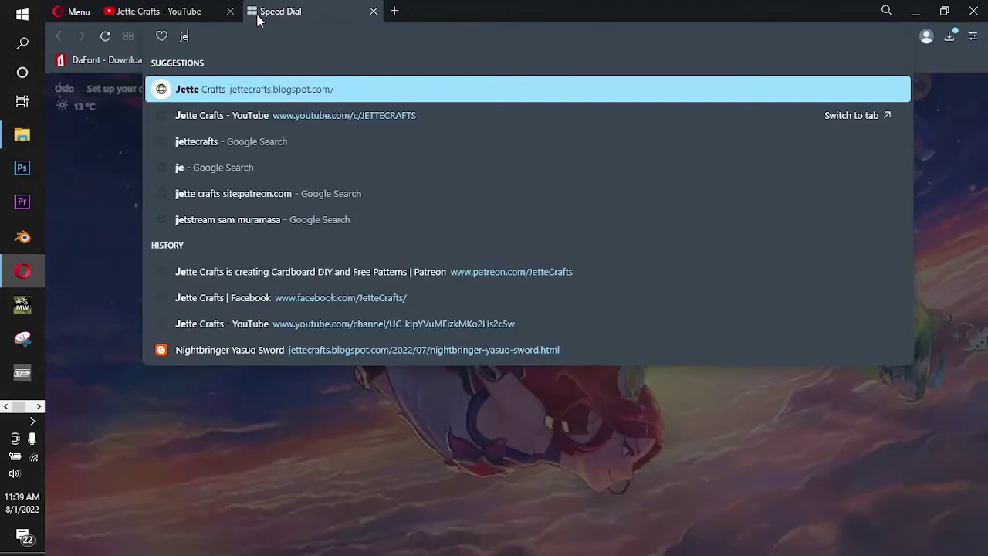
pyautogui.write('tte')
pyautogui.press('Right')
pyautogui.press('BackSpace')
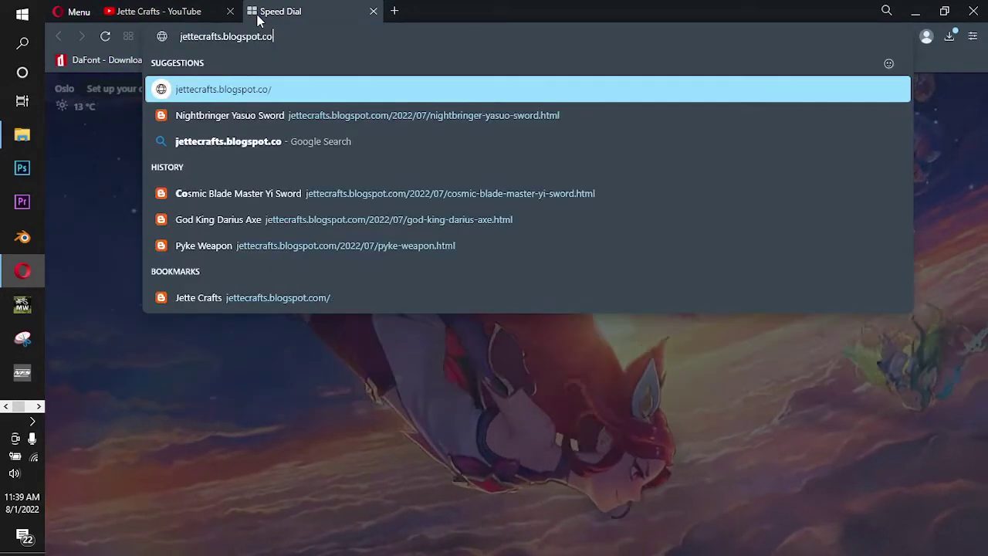
pyautogui.press('BackSpace')
pyautogui.press('BackSpace')
pyautogui.press('BackSpace')
pyautogui.press('BackSpace')
pyautogui.press('BackSpace')
pyautogui.press('BackSpace')
pyautogui.press('BackSpace')
pyautogui.press('BackSpace')
pyautogui.press('BackSpace')
pyautogui.press('BackSpace')
pyautogui.press('BackSpace')
pyautogui.press('BackSpace')
pyautogui.press('Return')
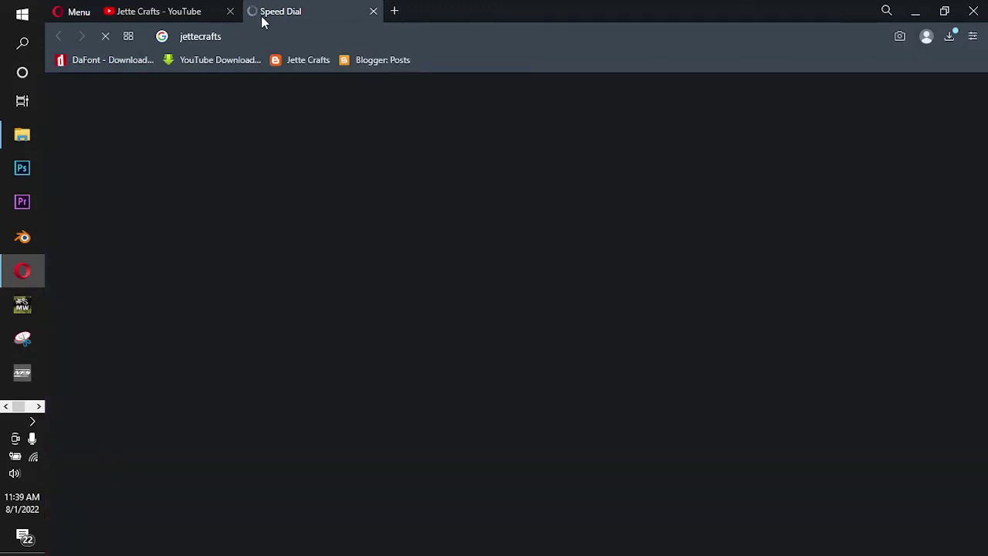
# Step: Open the Jette Crafts Facebook result and look over the page
pyautogui.scroll(-1, 256, 280)
pyautogui.click(256, 259)
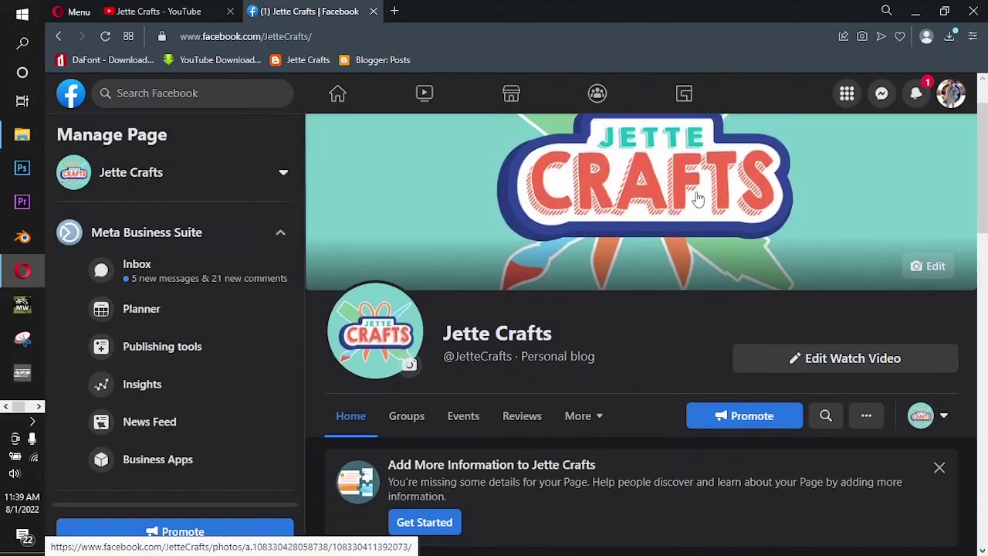
pyautogui.scroll(-1, 672, 293)
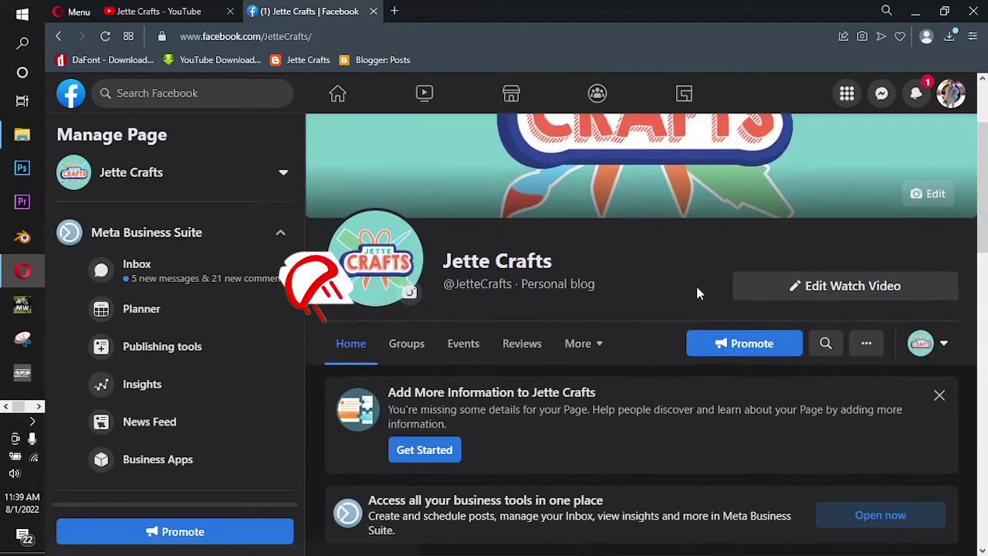
pyautogui.scroll(-2, 669, 289)
pyautogui.scroll(4, 669, 288)
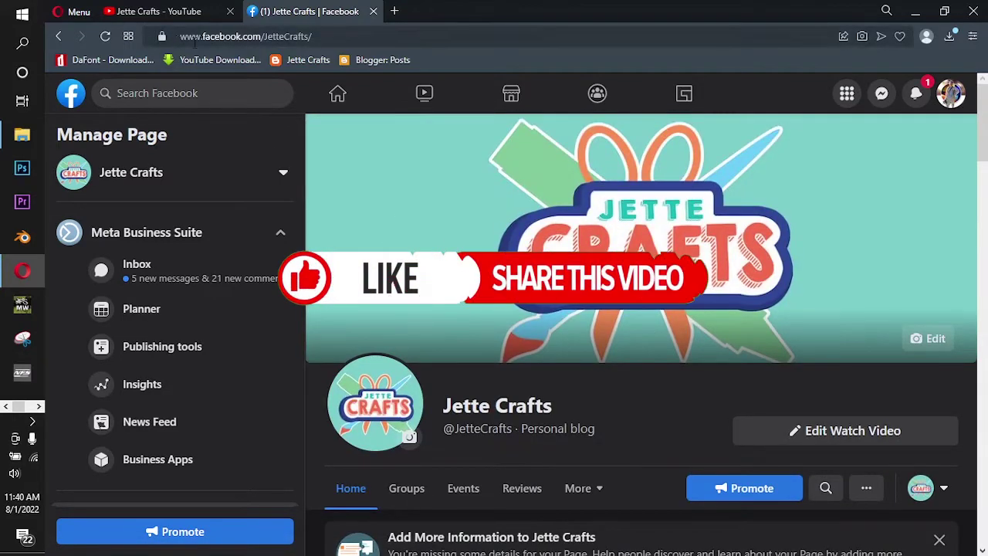
pyautogui.hotkey('alt', 'Tab')
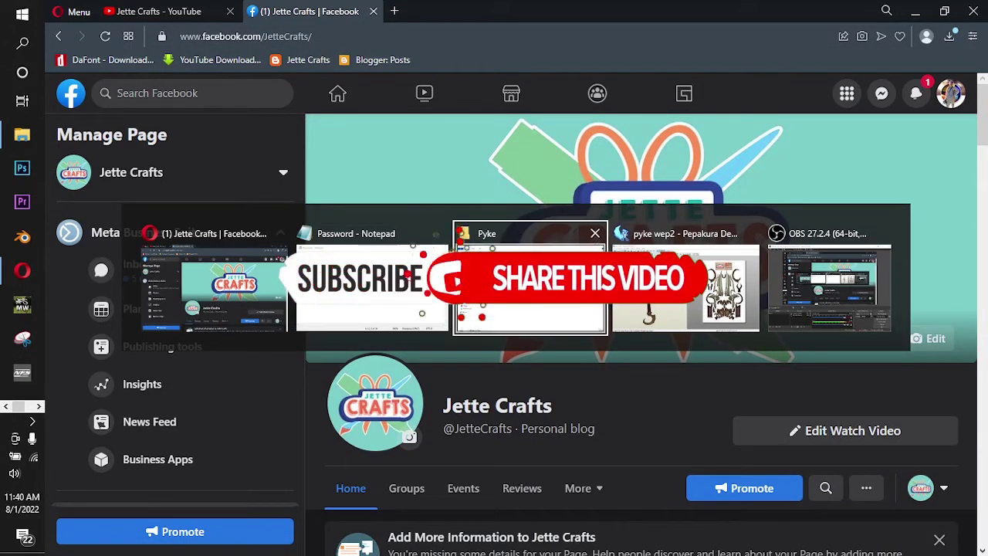
# Step: Extract the Pyke Weapon zip with the archive password and open the extracted folder
pyautogui.click(575, 233)
pyautogui.click(242, 111)
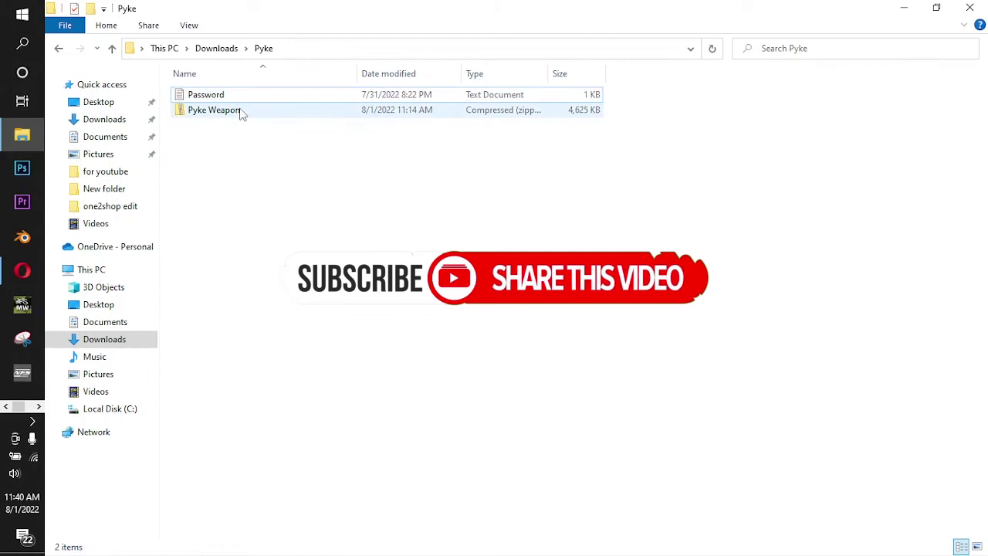
pyautogui.click(242, 111)
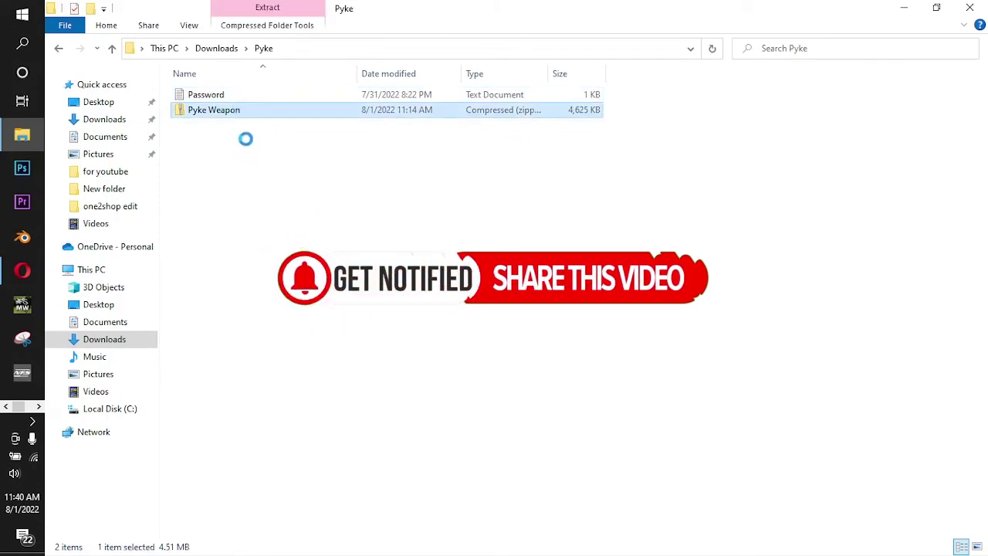
pyautogui.rightClick(240, 109)
pyautogui.click(282, 267)
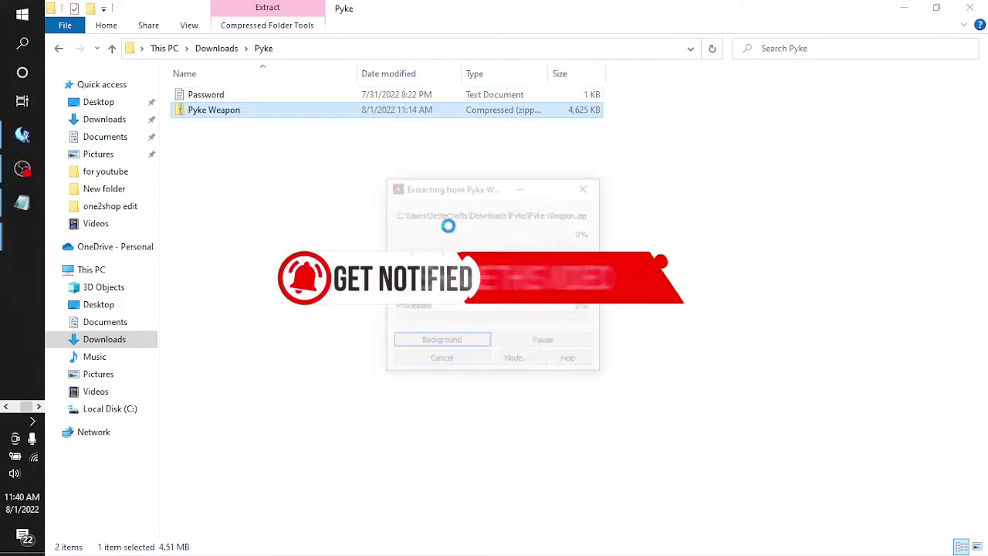
pyautogui.moveTo(466, 157); pyautogui.dragTo(653, 150)
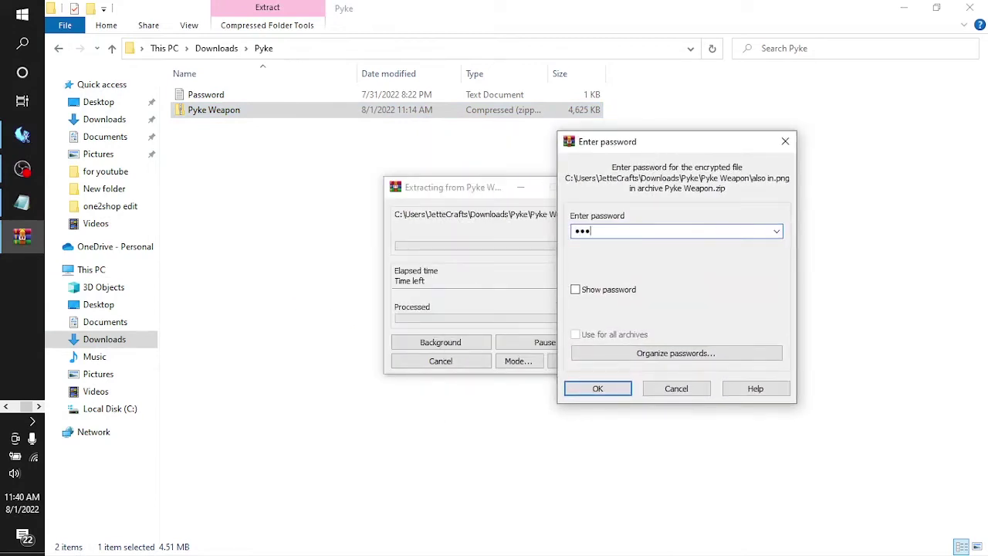
pyautogui.press('Return')
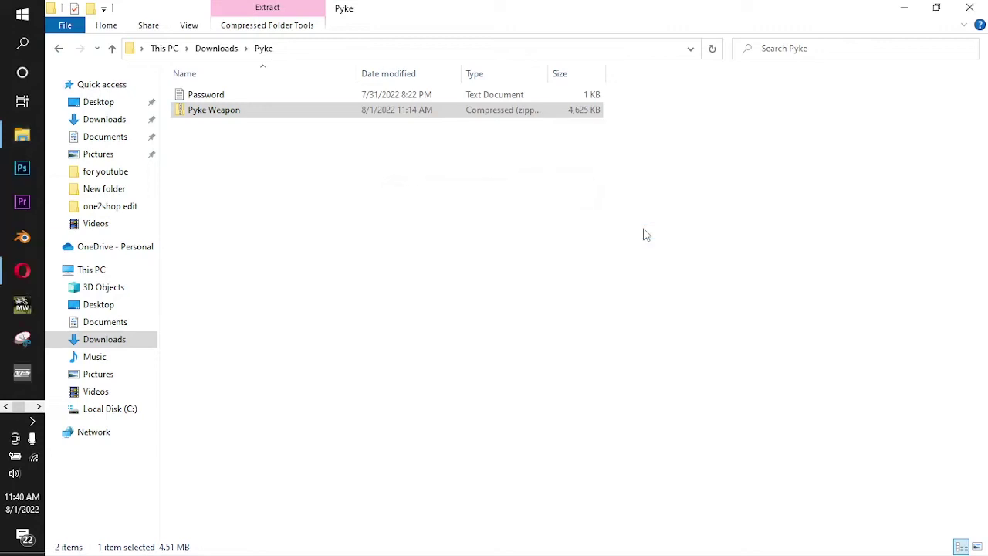
pyautogui.doubleClick(232, 95)
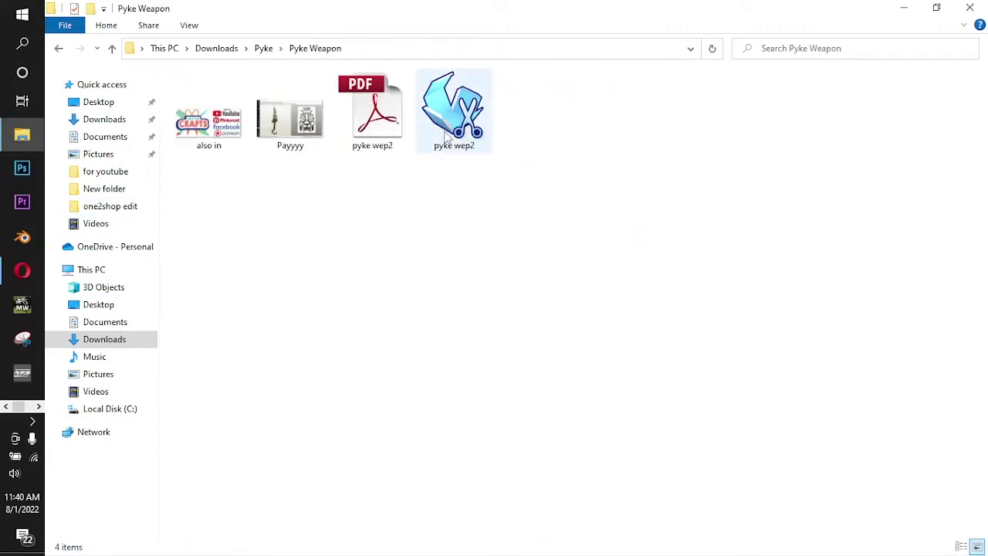
# Step: Open the pyke wep2 papercraft file in Pepakura Designer 4
pyautogui.click(448, 133)
pyautogui.keyDown('ctrl'); pyautogui.click(433, 139); pyautogui.keyUp('ctrl')
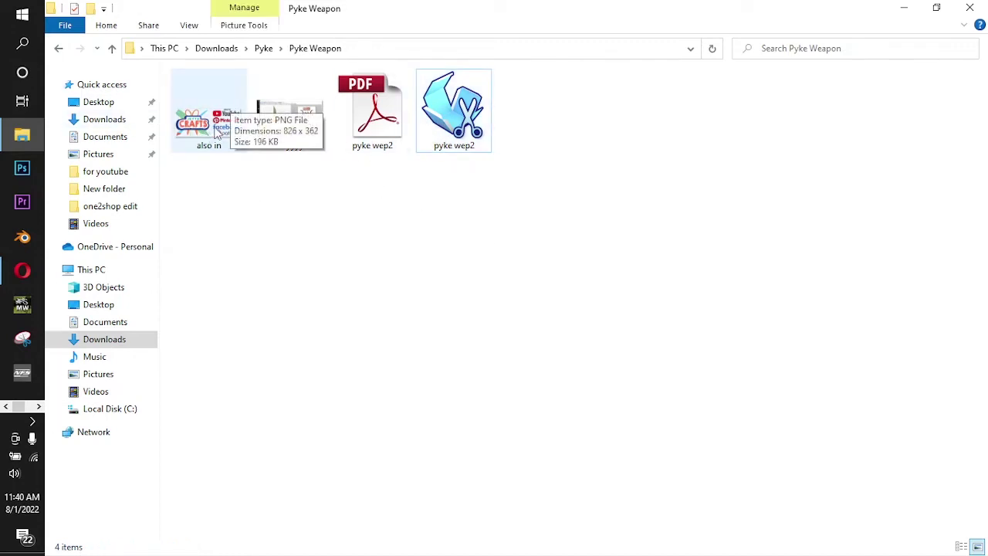
pyautogui.click(210, 129)
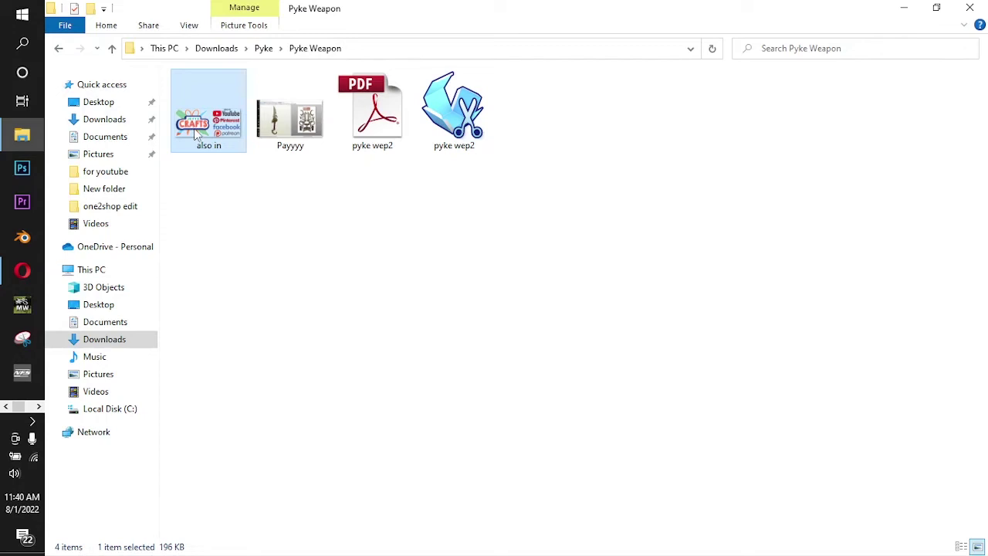
pyautogui.click(302, 131)
pyautogui.keyDown('ctrl'); pyautogui.click(308, 140); pyautogui.keyUp('ctrl')
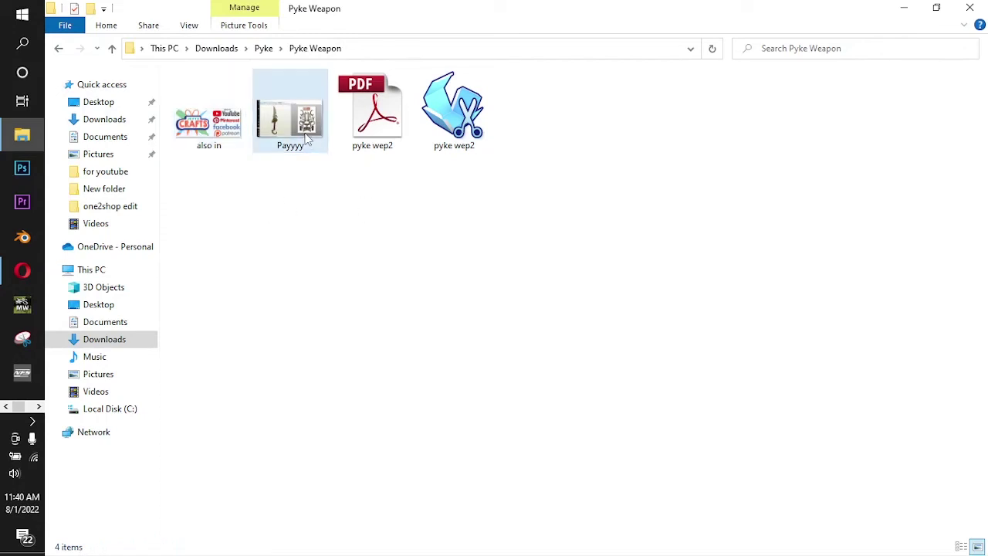
pyautogui.click(301, 123)
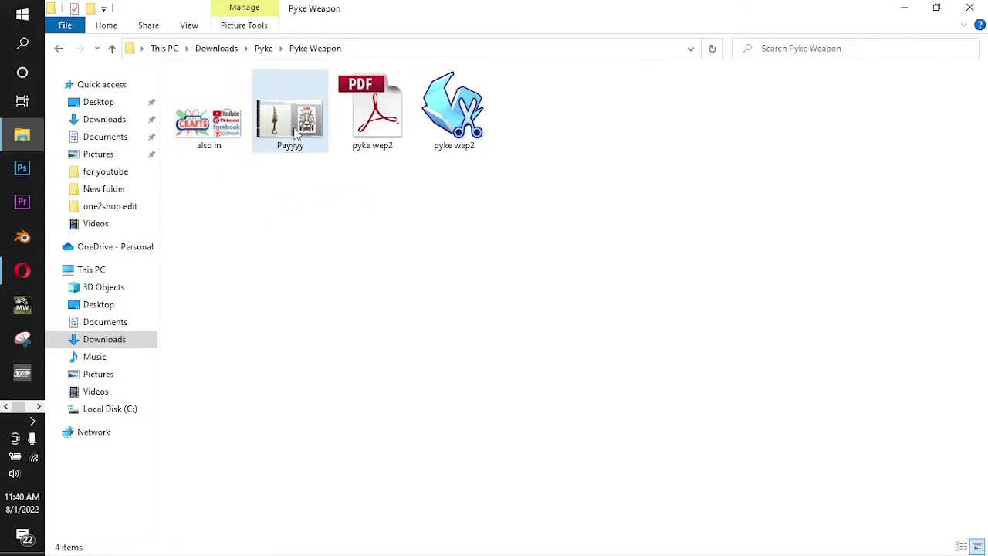
pyautogui.click(383, 135)
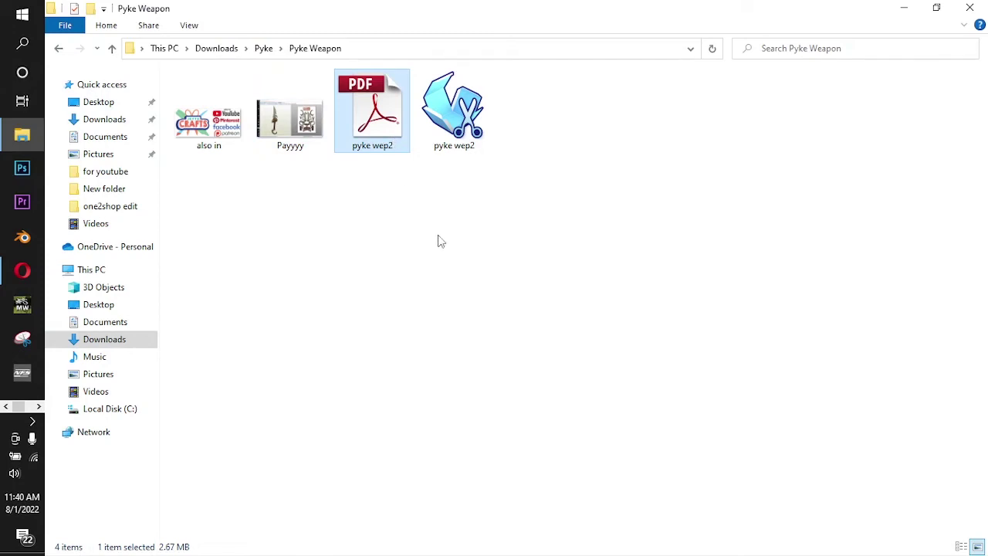
pyautogui.click(462, 132)
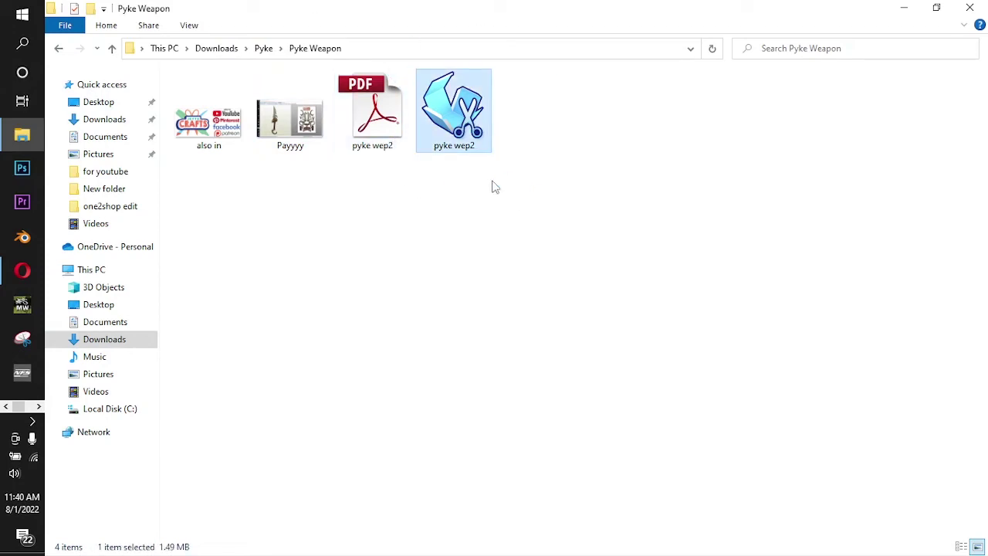
pyautogui.press('Return')
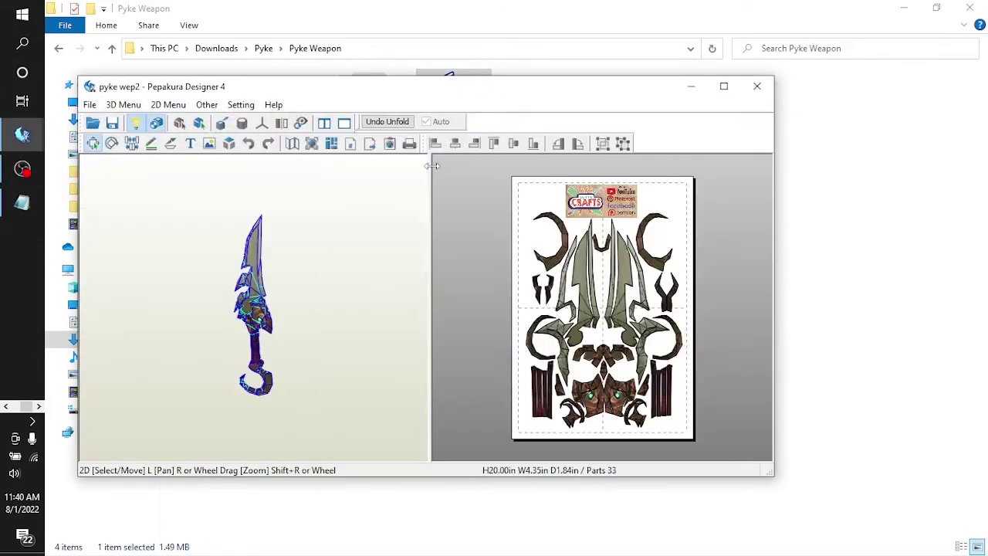
# Step: Maximize Pepakura, zoom and rotate the 20-inch pyke wep2 dagger, then restore the window
pyautogui.click(724, 87)
pyautogui.scroll(5, 327, 285)
pyautogui.moveTo(367, 272); pyautogui.dragTo(337, 340)
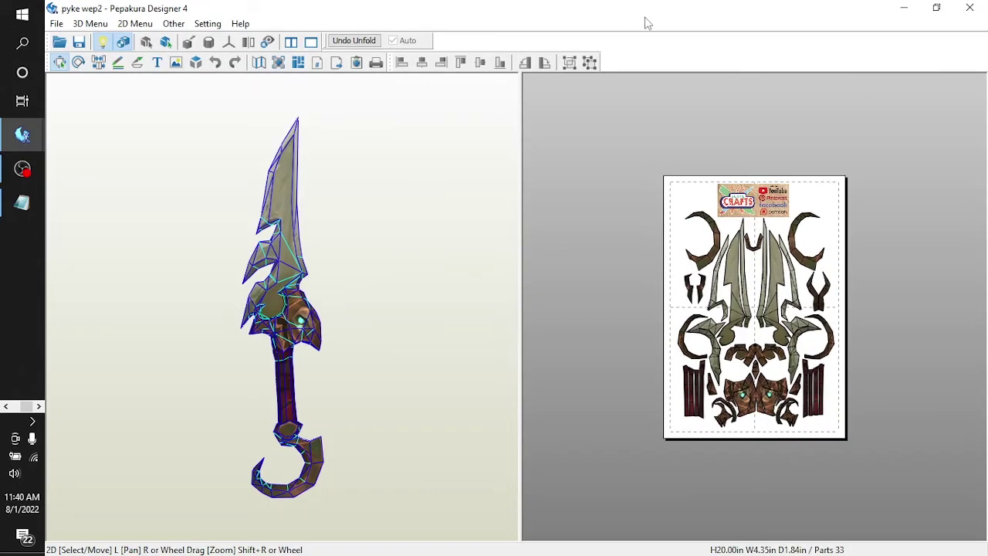
pyautogui.moveTo(647, 22); pyautogui.dragTo(519, 83)
pyautogui.moveTo(670, 77); pyautogui.dragTo(671, 79)
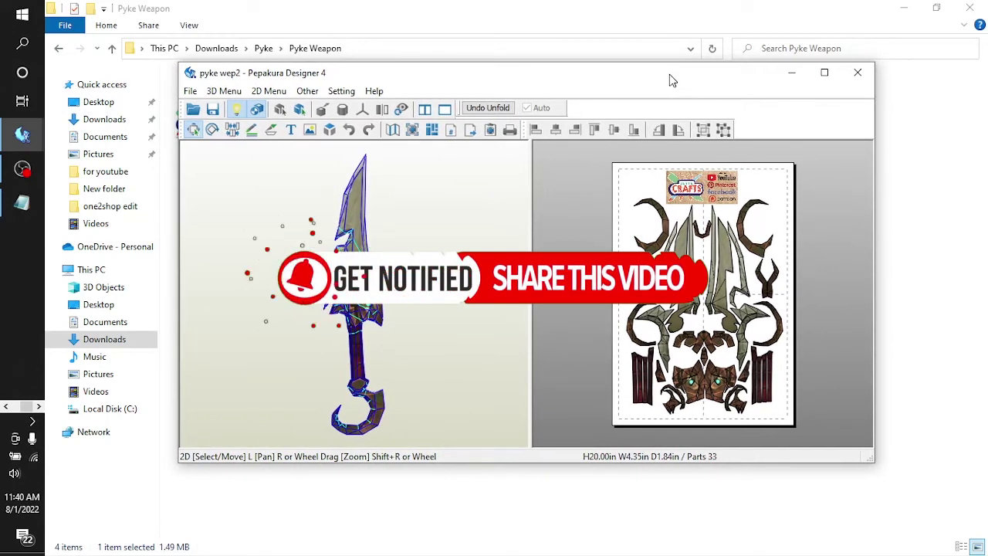